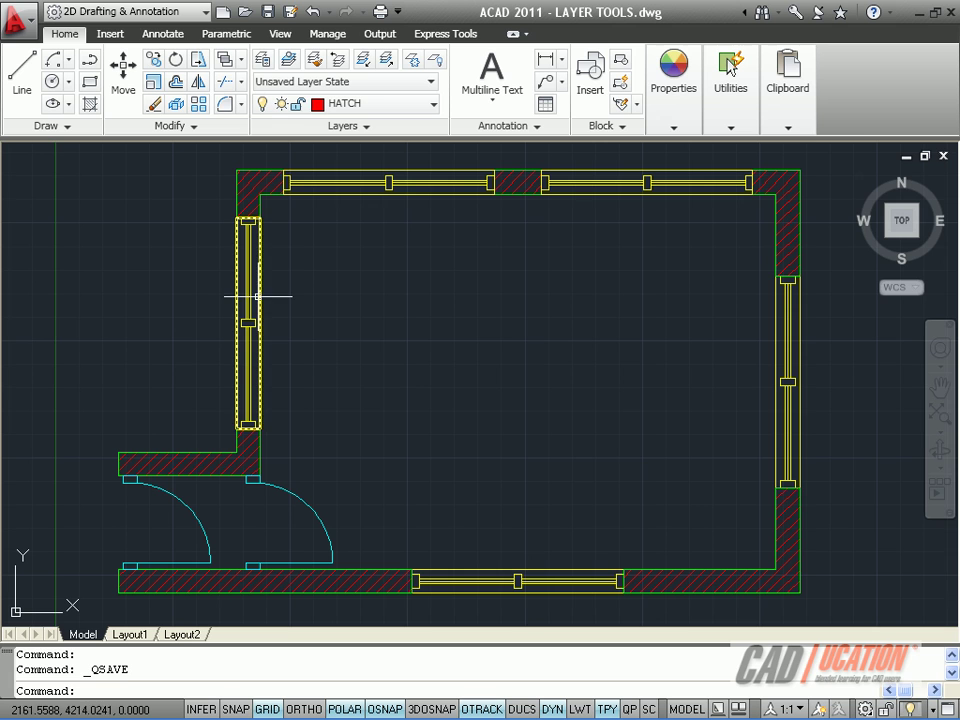
mouse_move(259, 294)
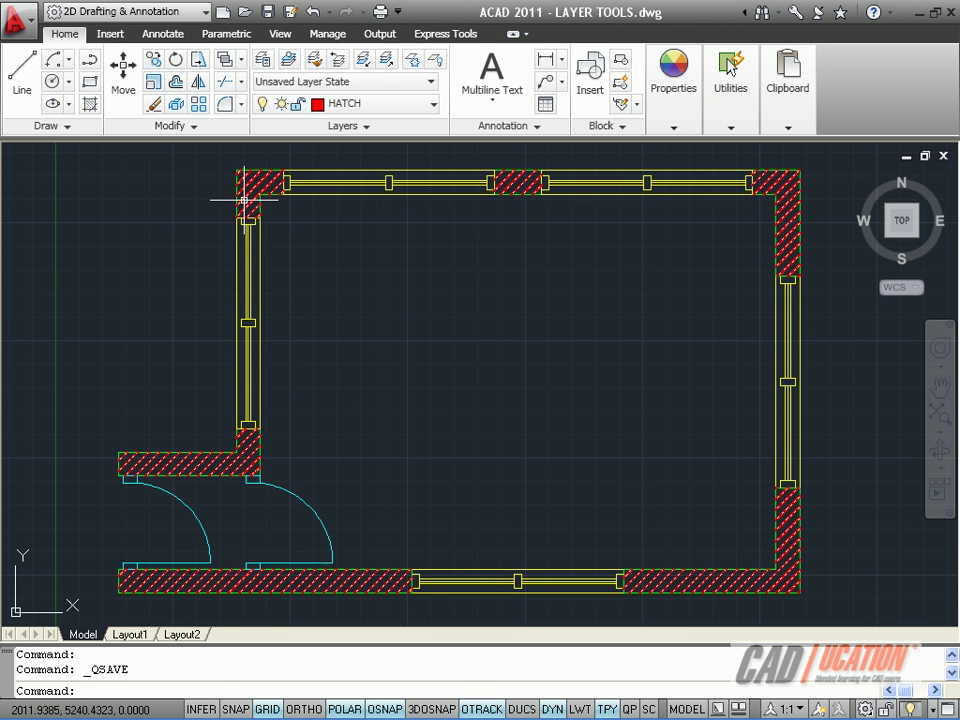
mouse_move(244, 199)
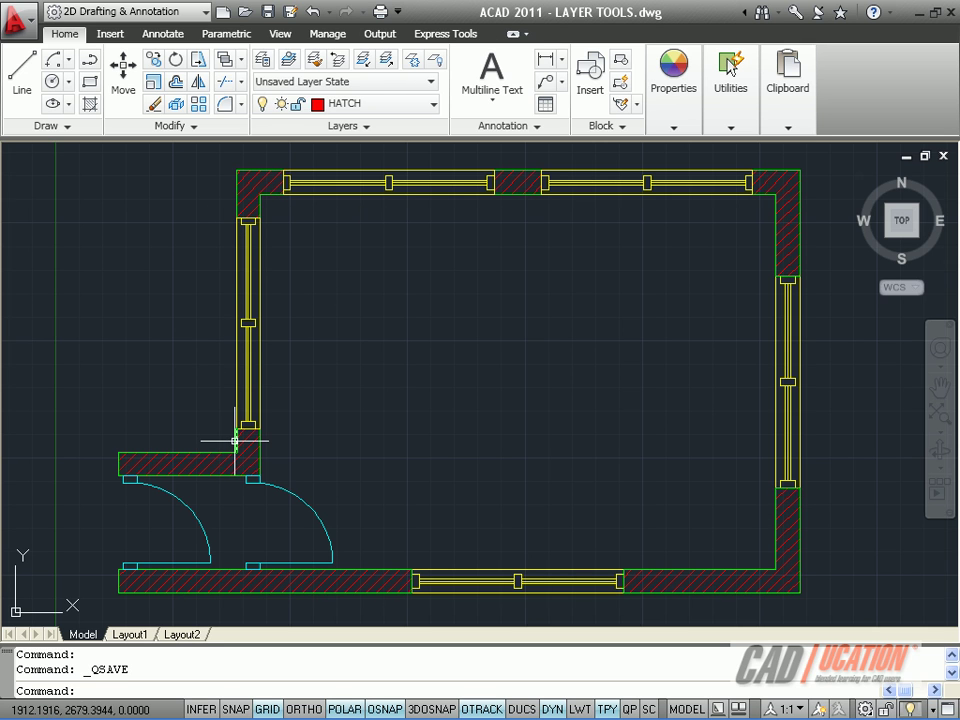
mouse_move(233, 440)
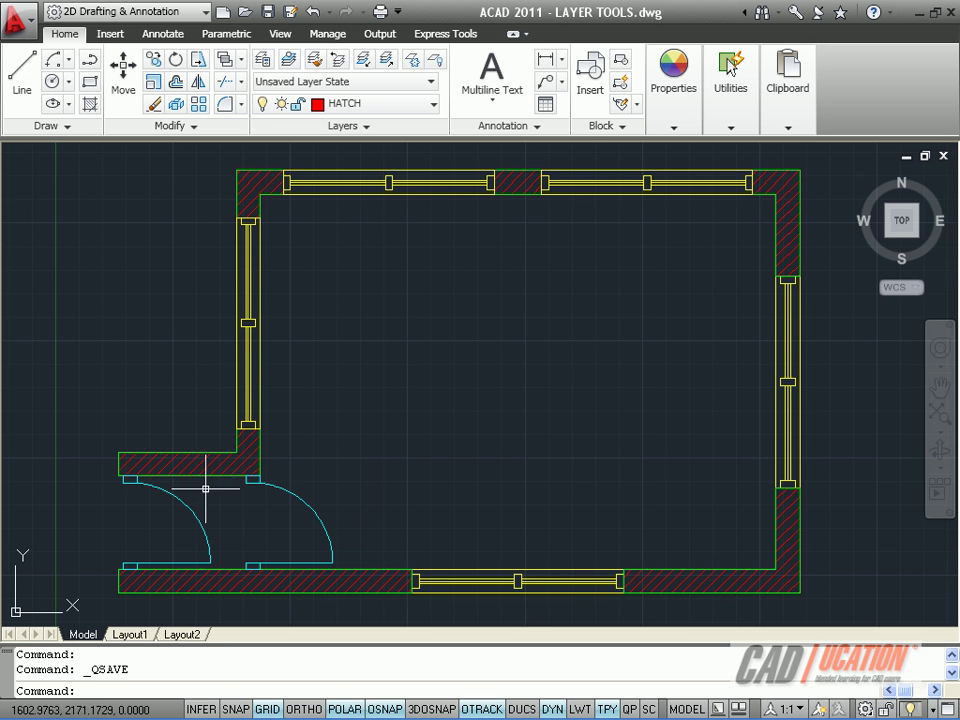
mouse_move(188, 505)
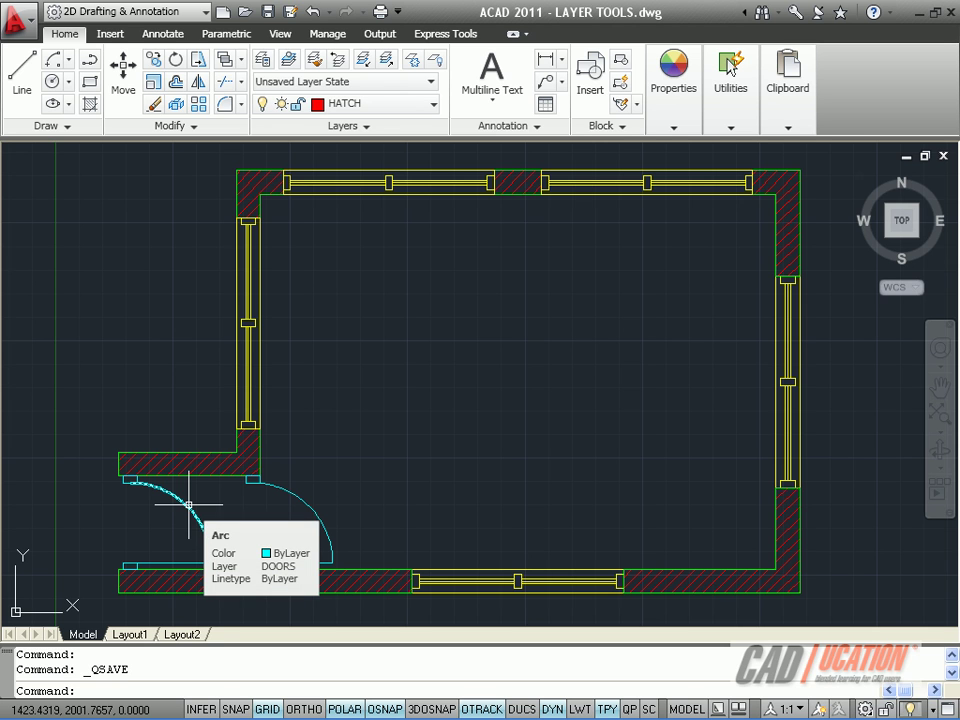
click(431, 106)
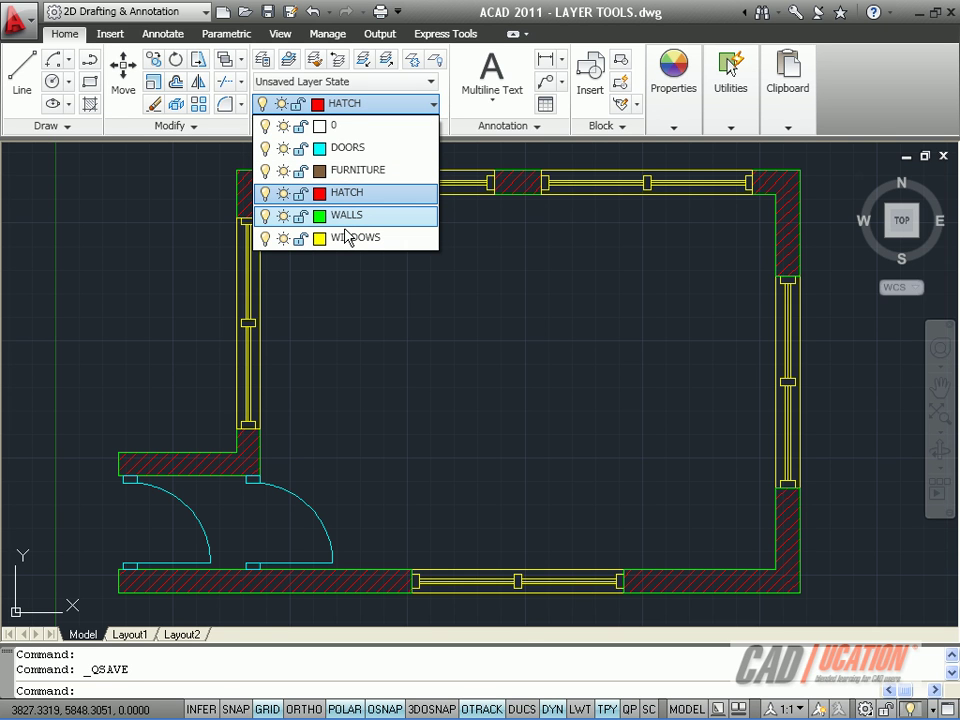
key(Escape)
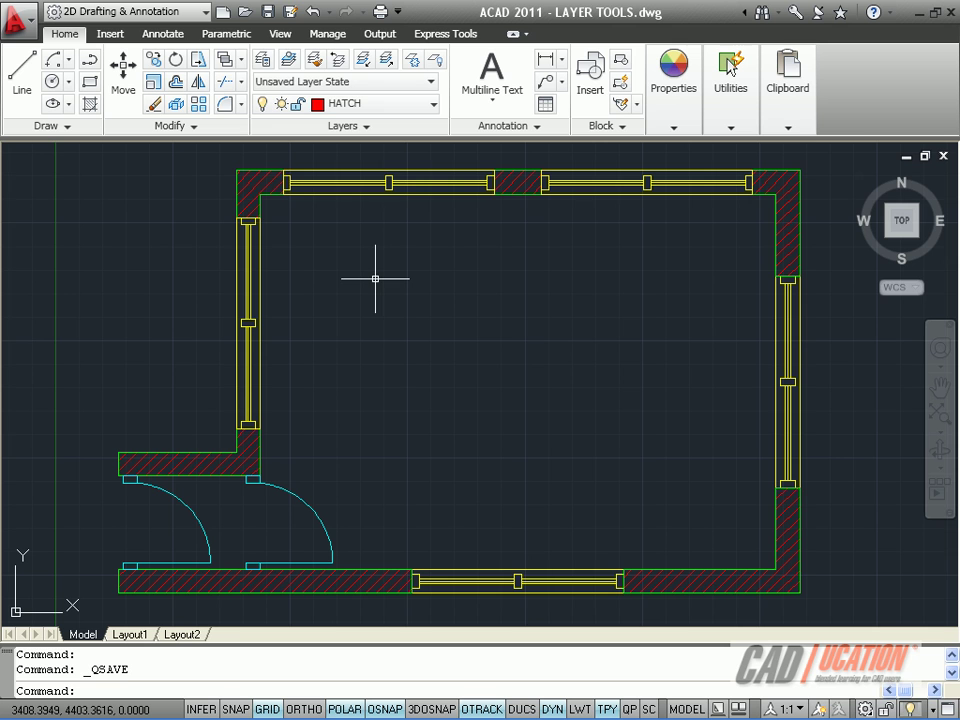
- Isolate the WINDOWS layer by picking the left-wall window, fading walls, hatch and doors
click(366, 63)
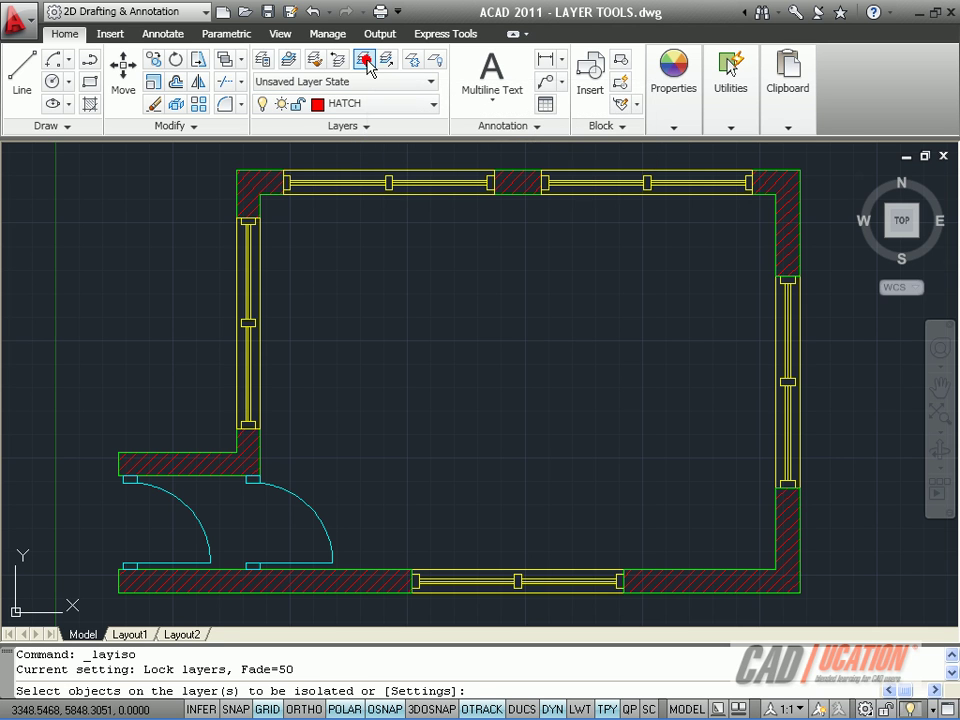
click(260, 269)
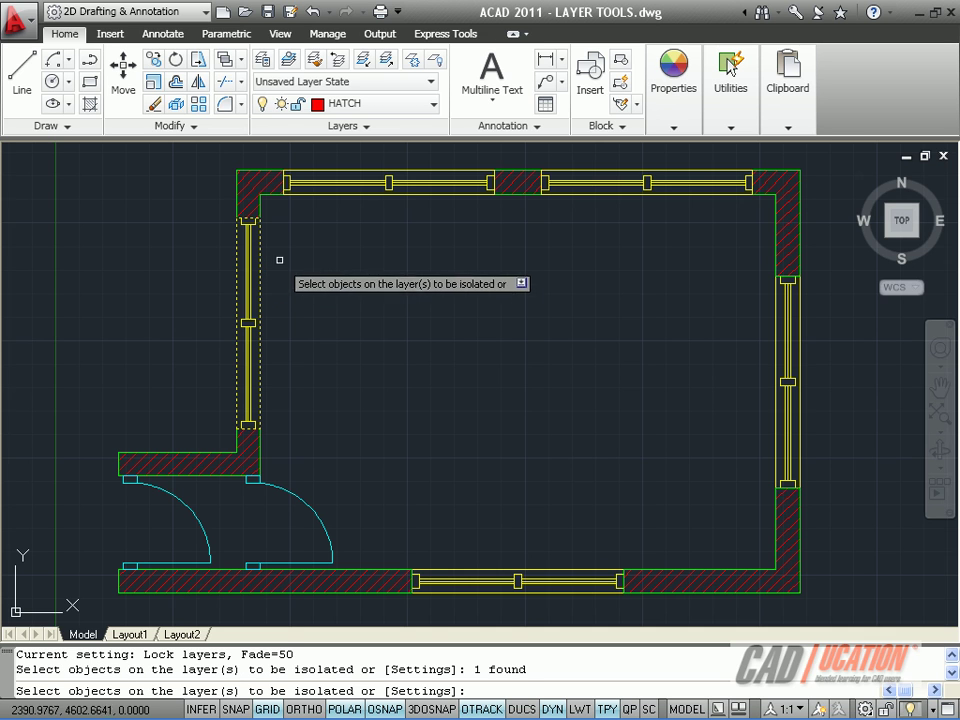
right_click(290, 259)
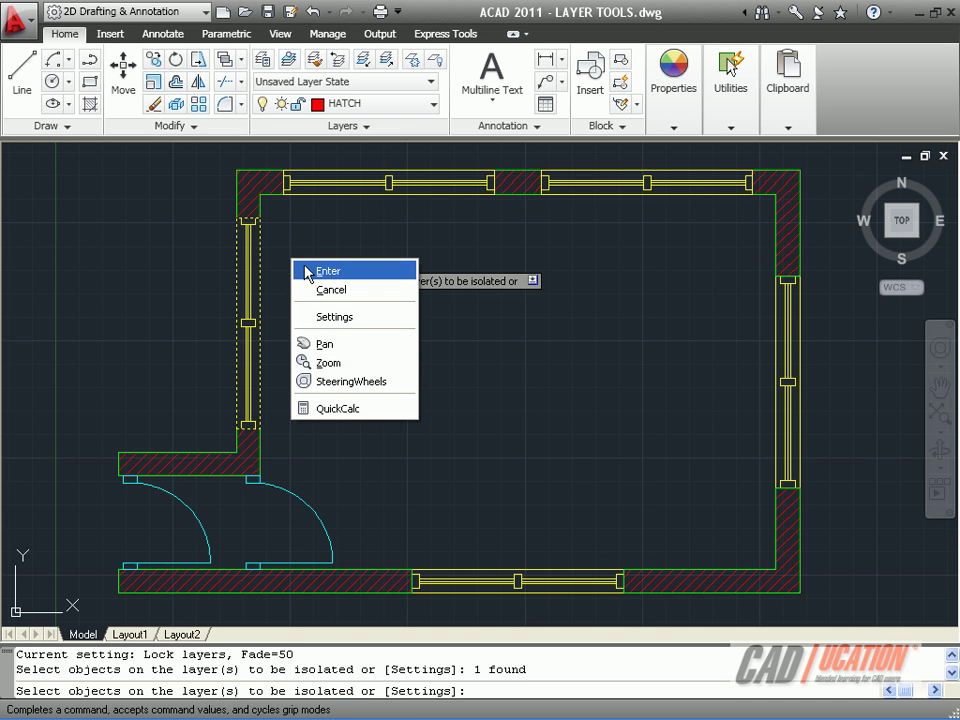
click(308, 271)
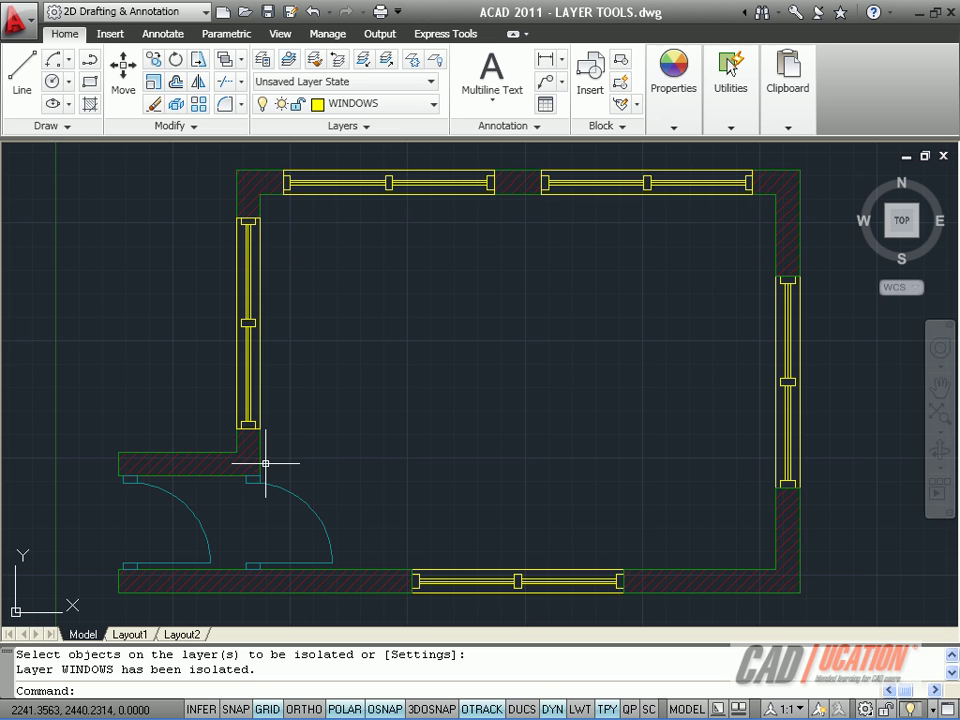
mouse_move(258, 464)
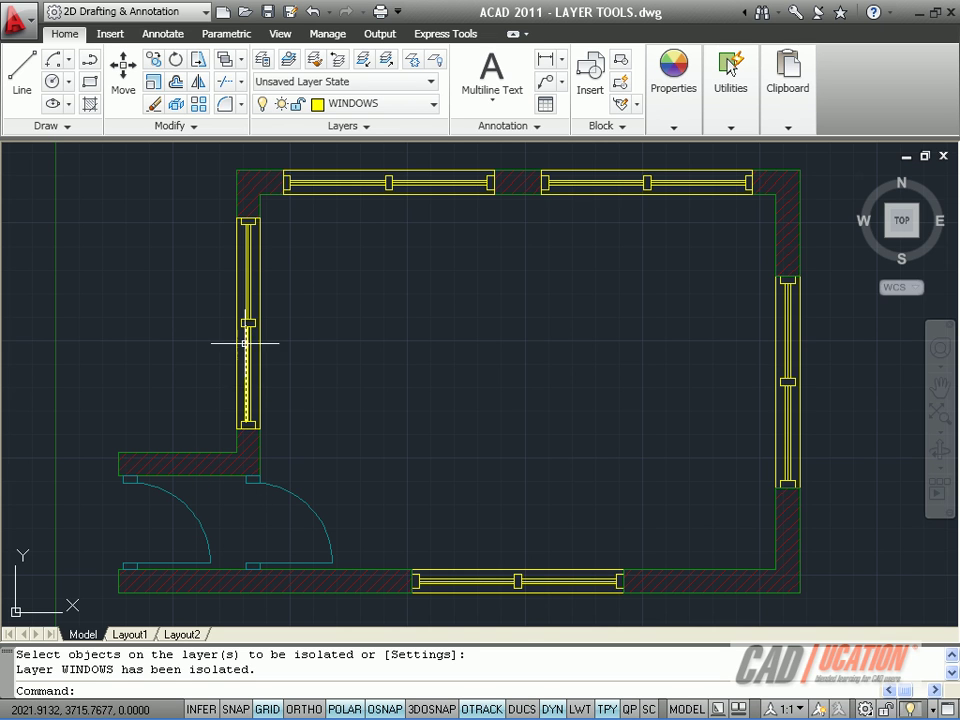
scroll(248, 322, up, 5)
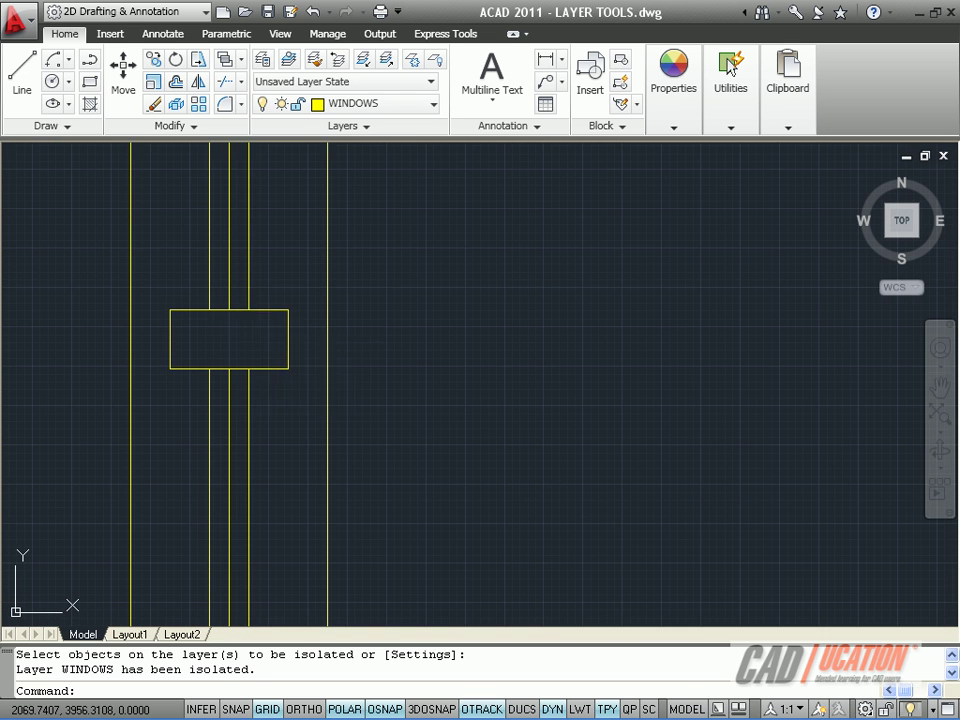
click(262, 311)
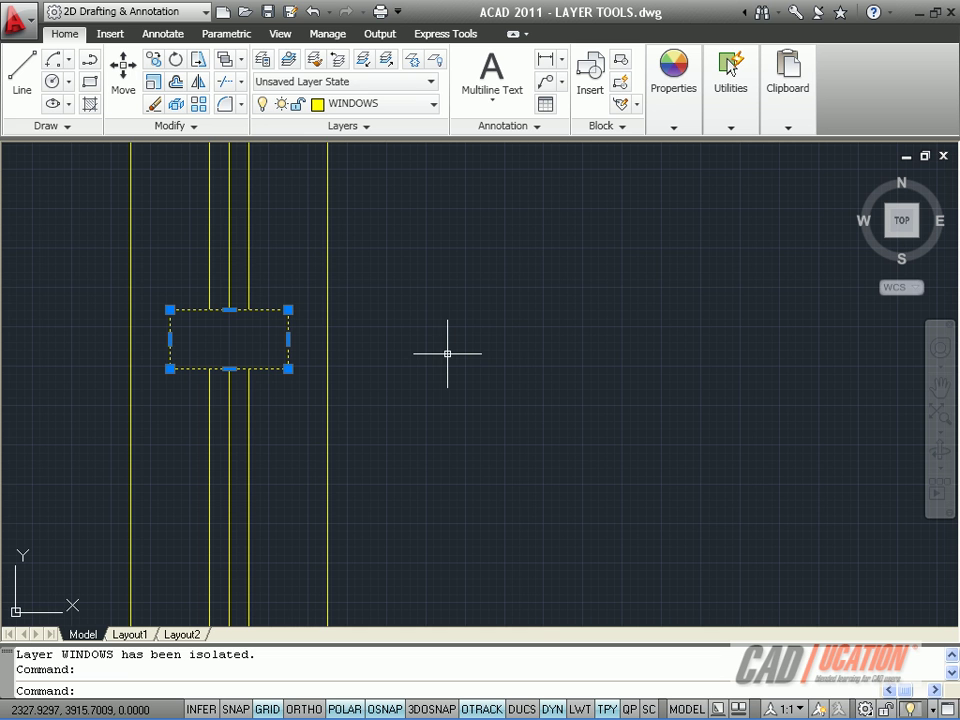
key(Escape)
scroll(447, 352, down, 3)
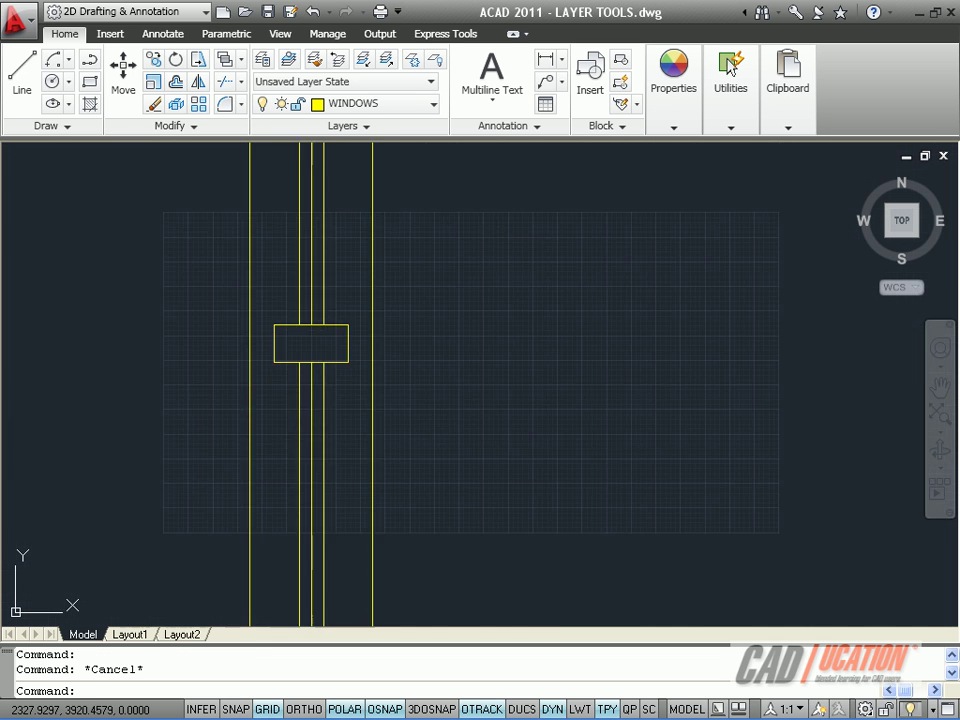
scroll(447, 350, down, 3)
middle_drag(544, 281, 421, 290)
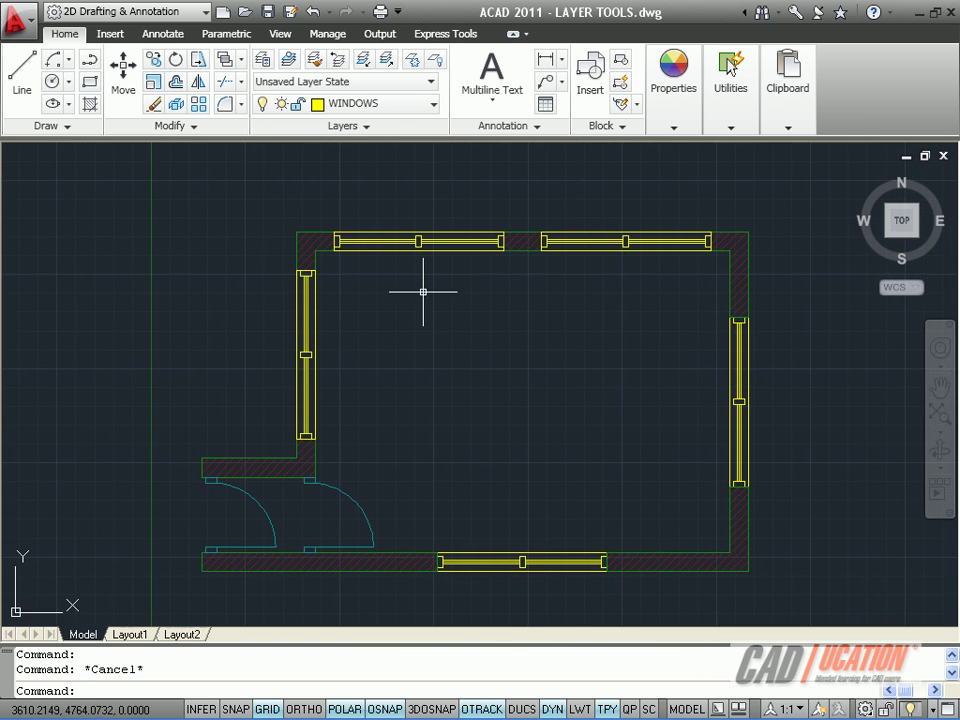
- Unisolate the layers so walls, hatch, doors and windows return to full brightness
click(386, 66)
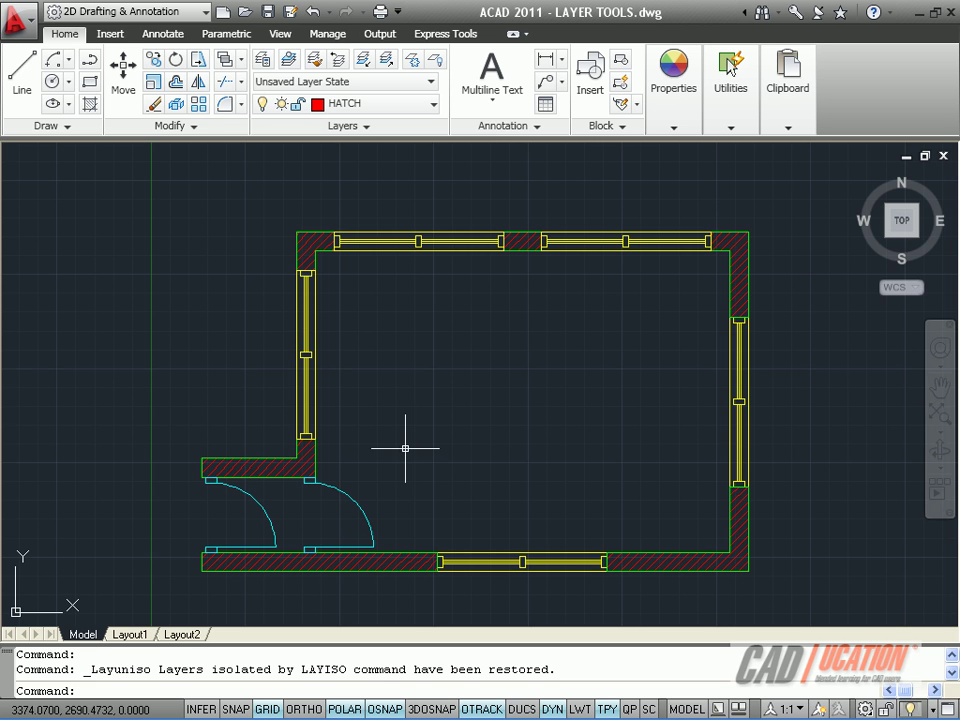
- Zoom to the front door and isolate its two jamb blocks, swing arc and leaf line
scroll(221, 519, up, 3)
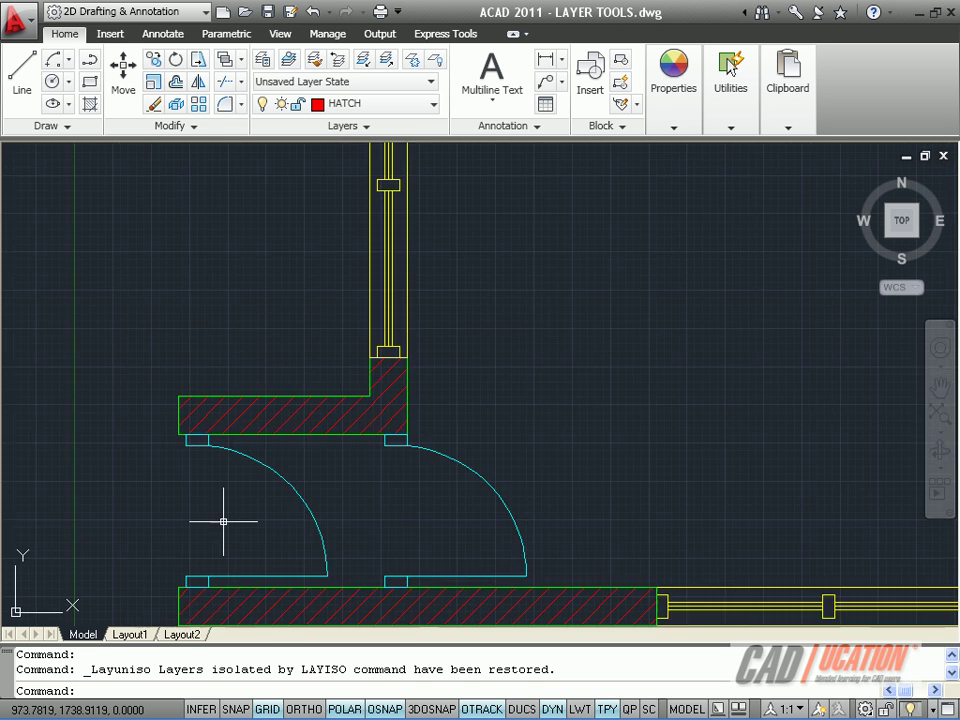
scroll(223, 521, up, 2)
mouse_move(221, 519)
middle_down()
mouse_move(313, 403)
mouse_move(307, 413)
middle_up()
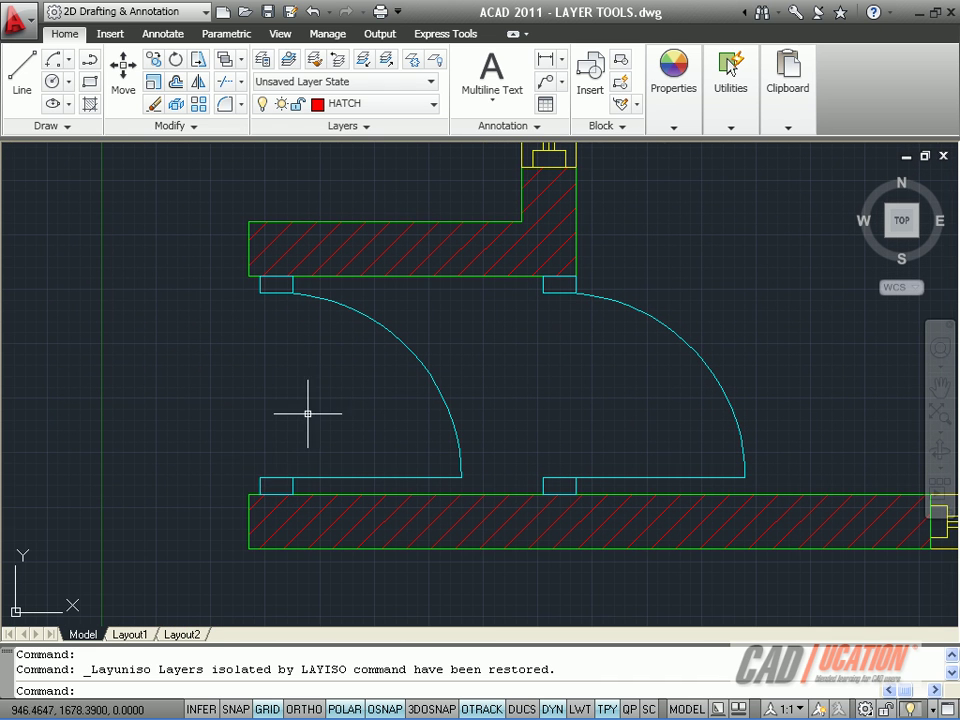
click(265, 479)
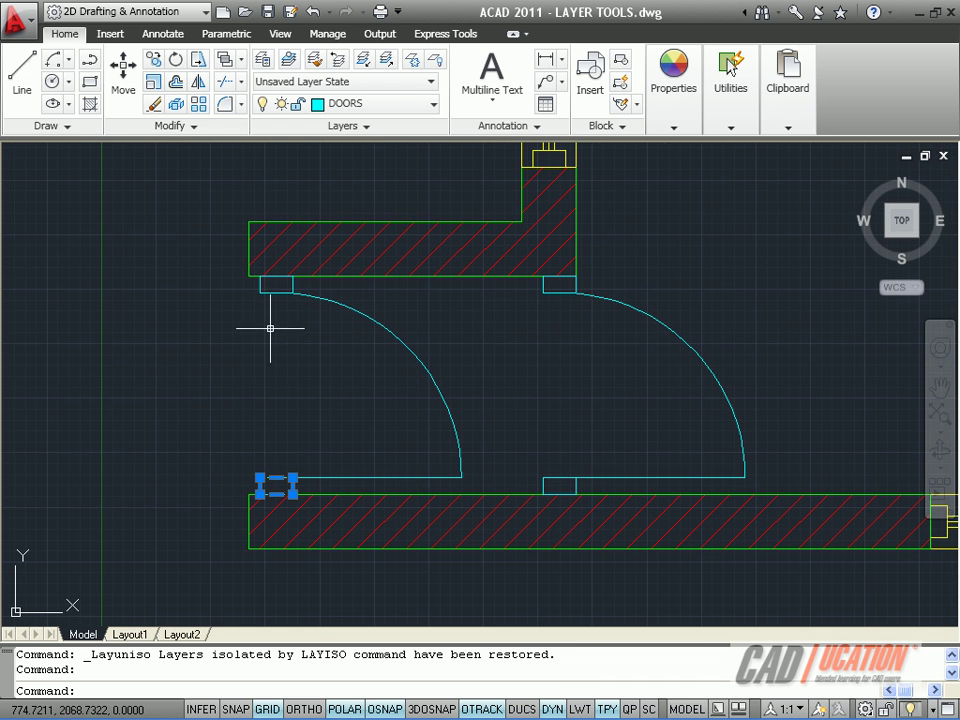
click(275, 285)
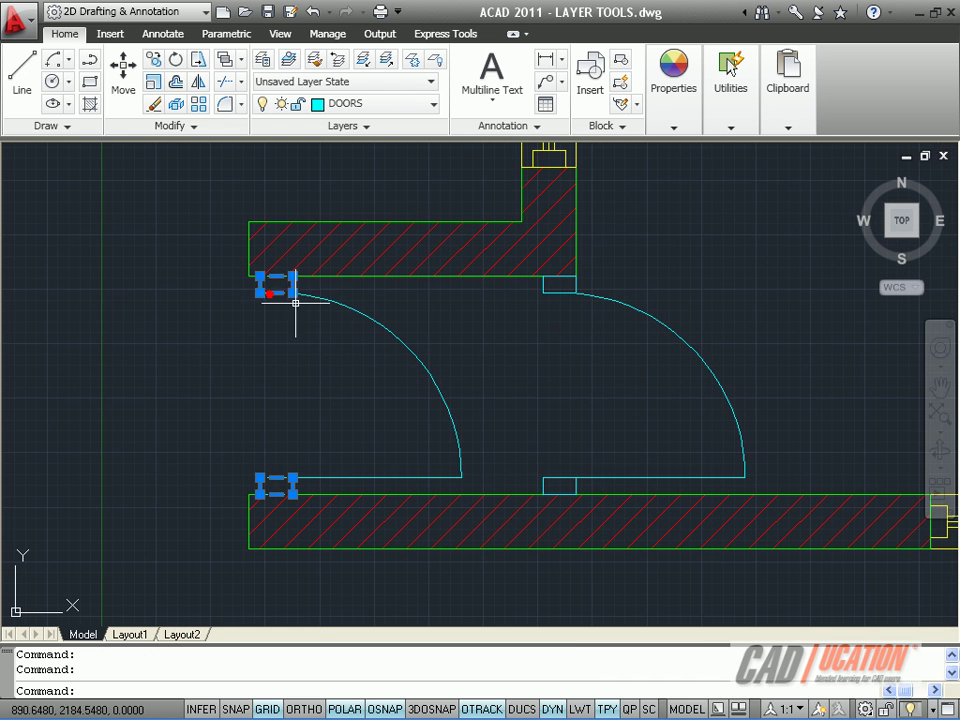
click(360, 313)
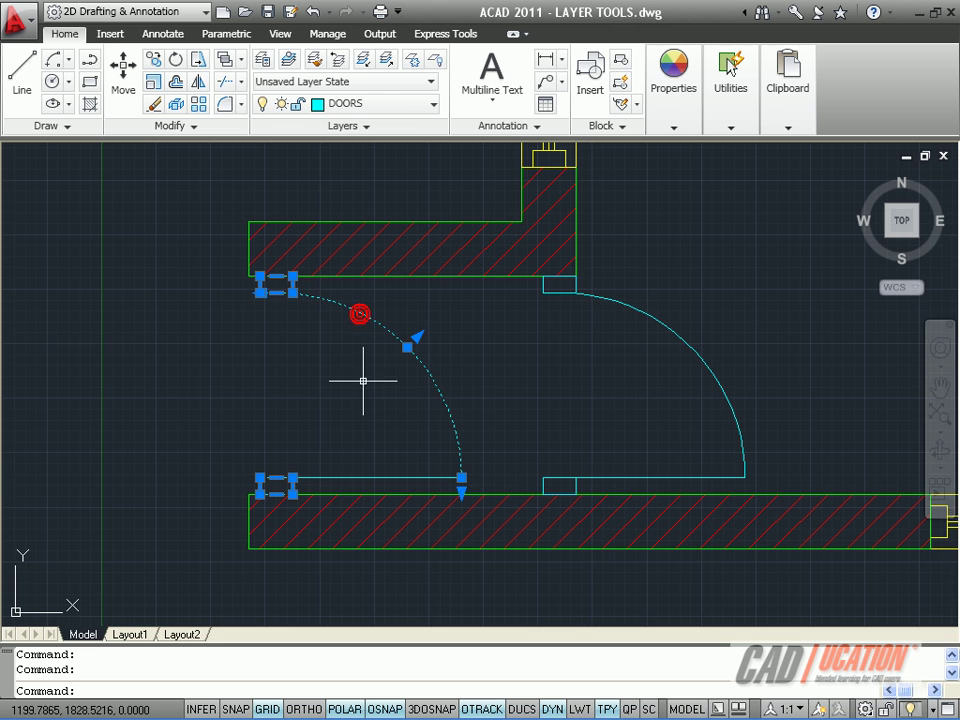
click(359, 477)
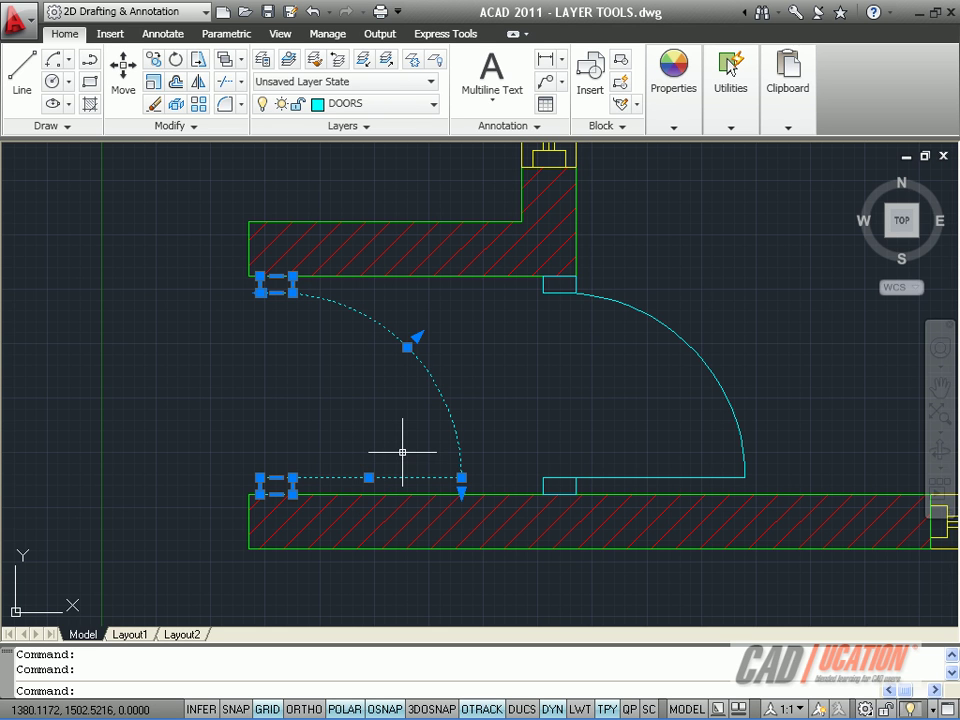
right_click(333, 369)
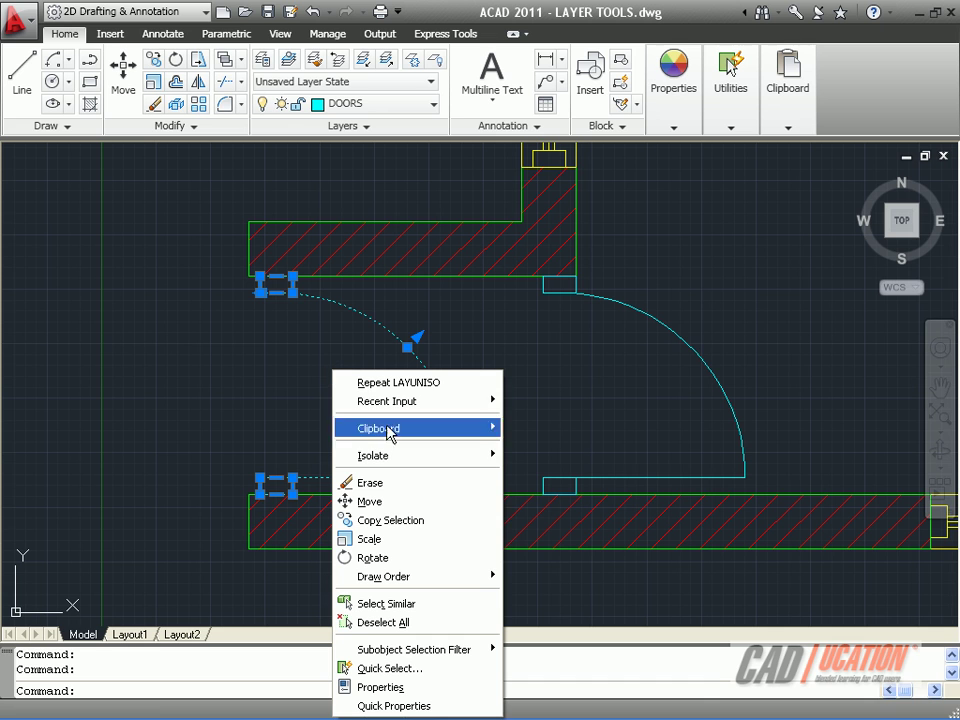
mouse_move(403, 456)
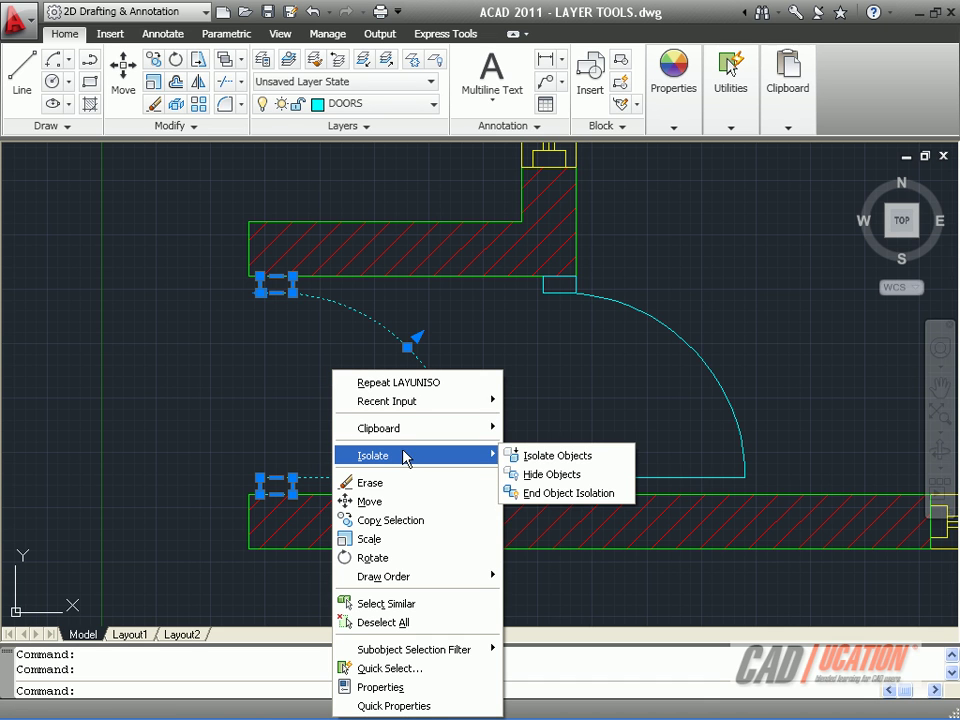
click(536, 458)
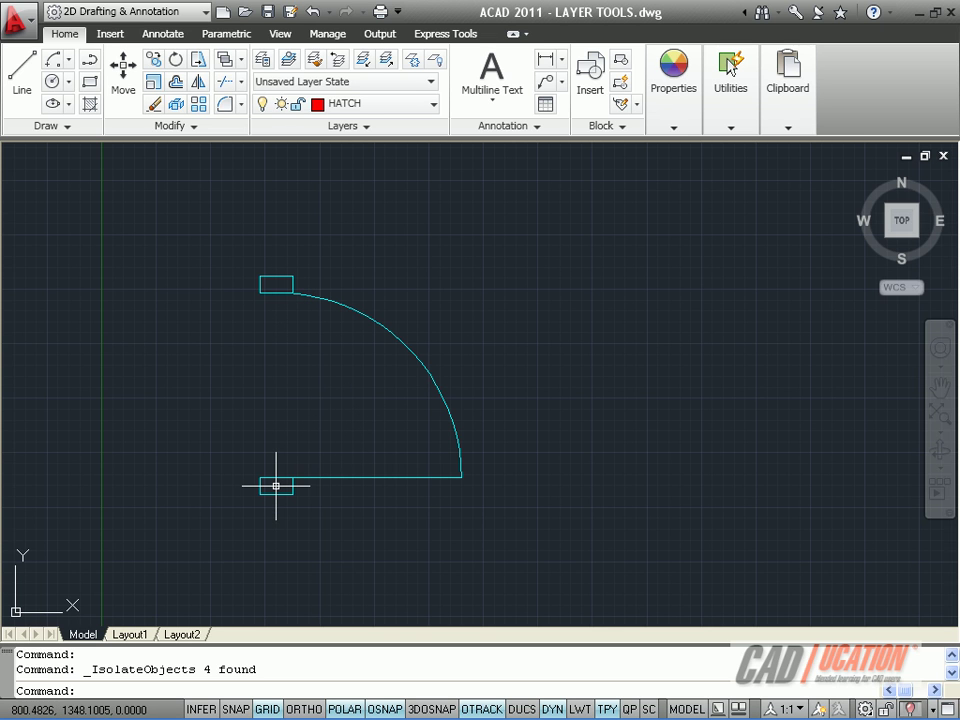
- Hatch the door jamb rectangles with the SOLID pattern, giving a red solid fill
click(89, 104)
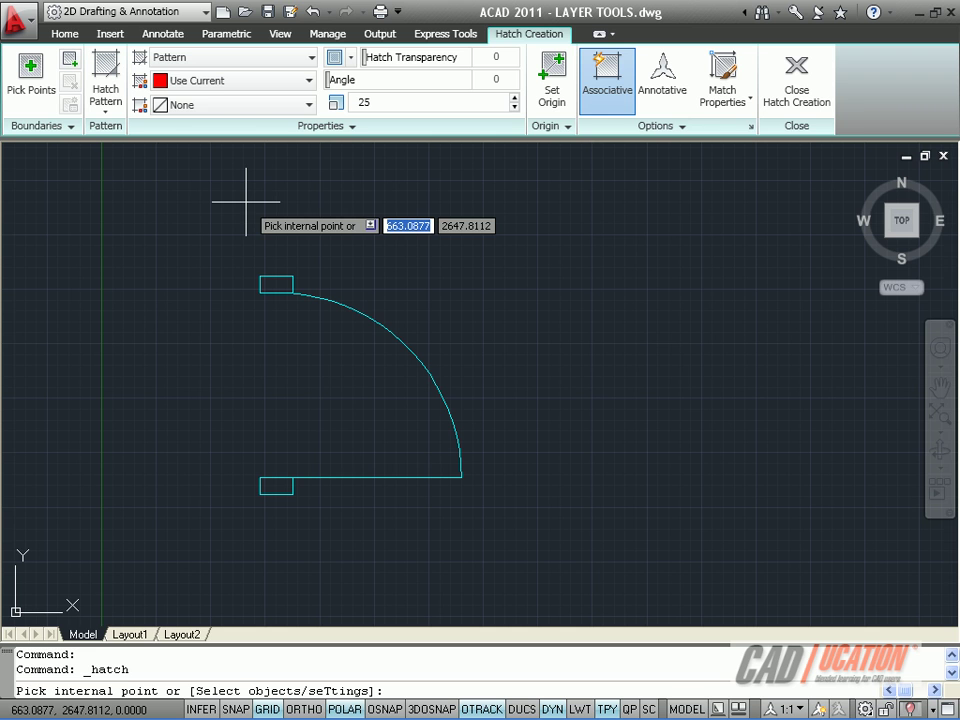
click(104, 116)
click(124, 146)
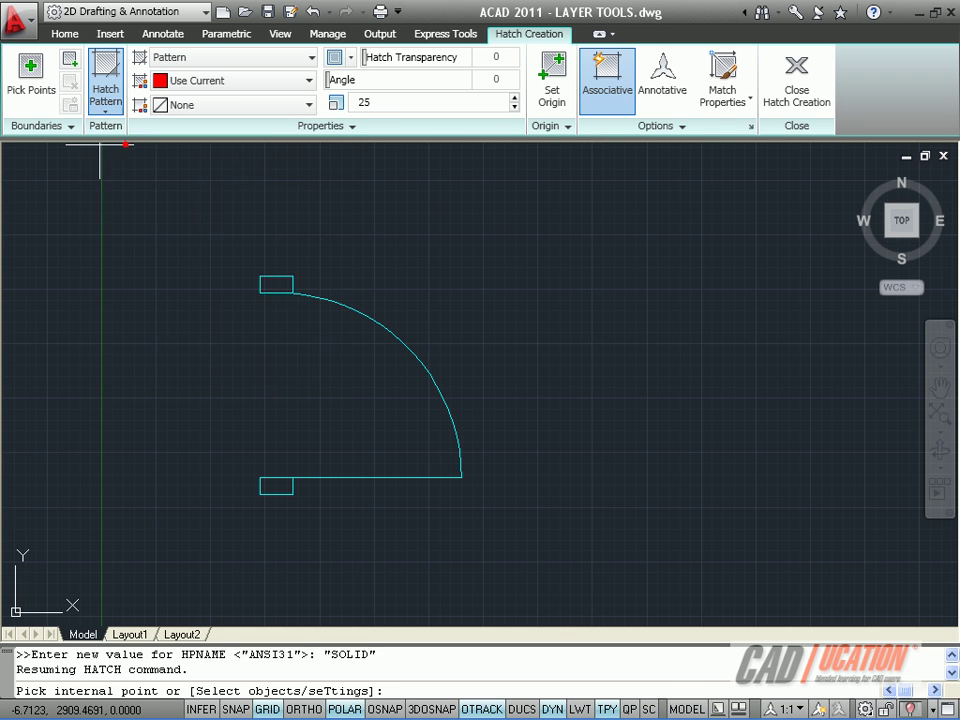
click(271, 283)
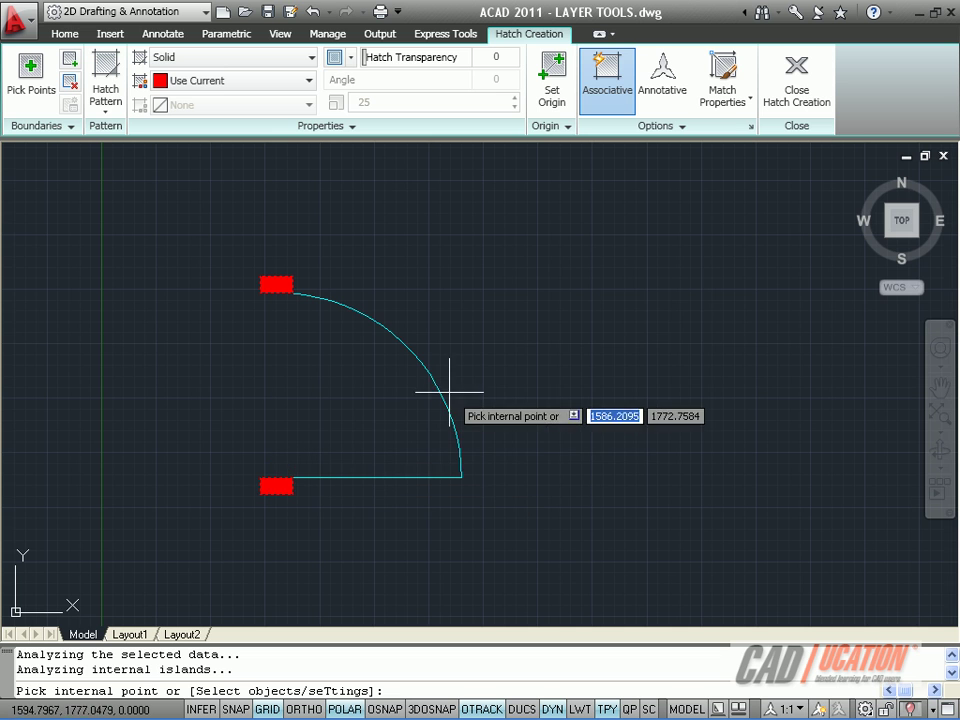
right_click(463, 260)
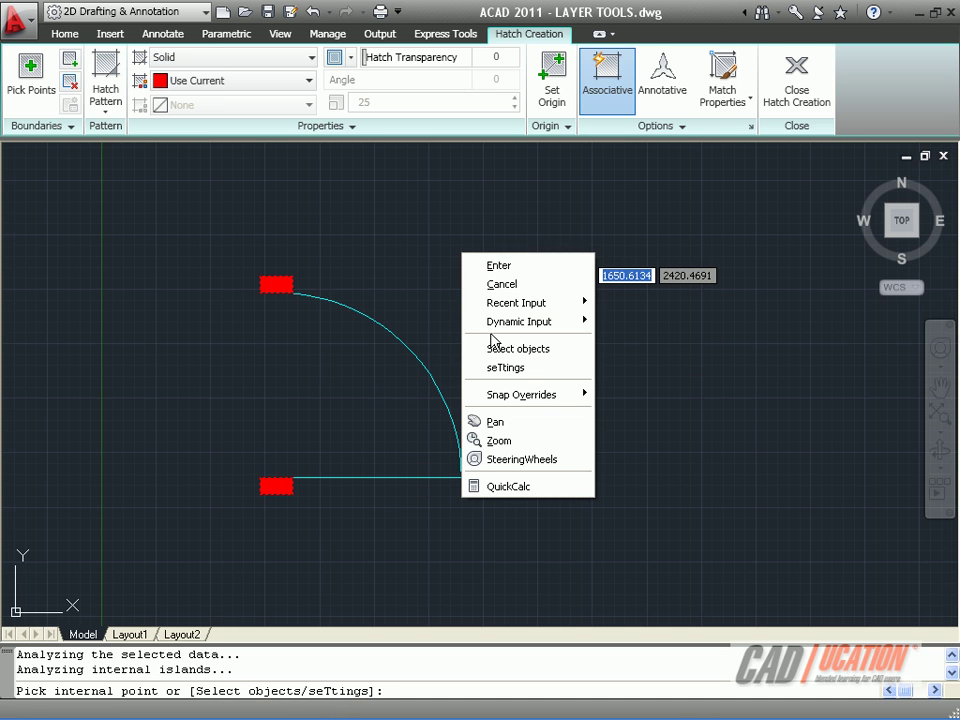
click(497, 265)
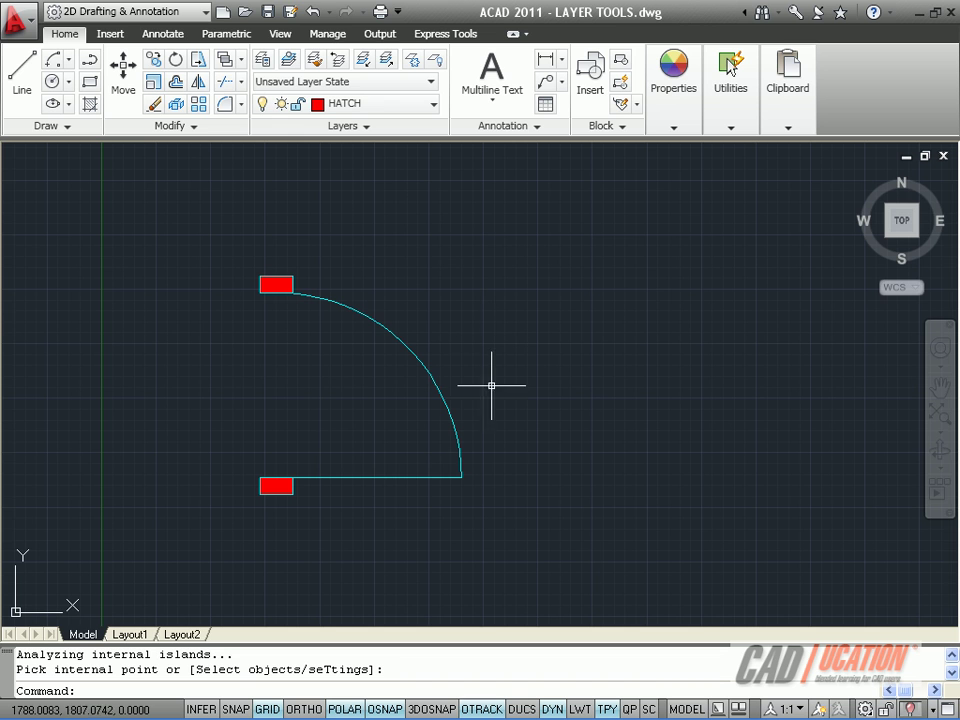
- Window-select the door objects and end object isolation, restoring the 87 hidden objects
click(489, 512)
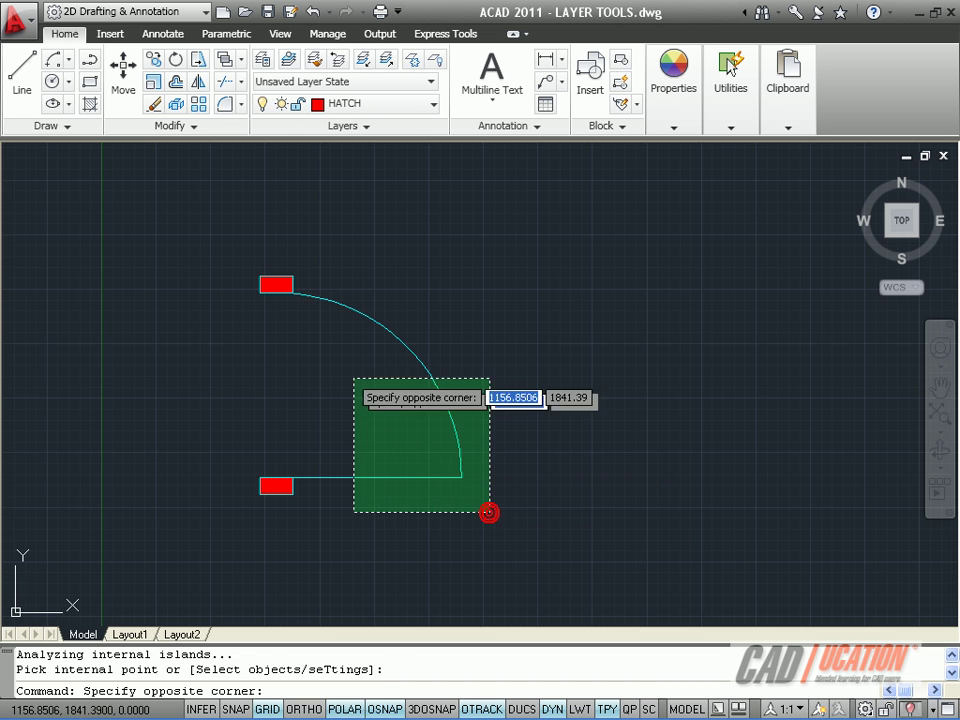
click(225, 241)
right_click(225, 245)
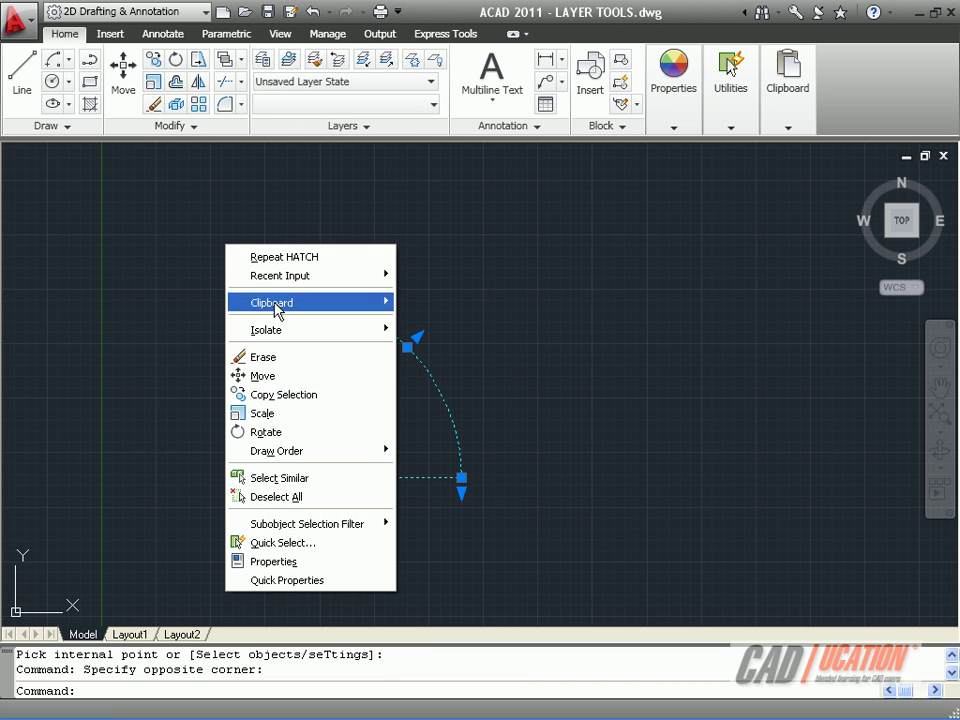
mouse_move(296, 332)
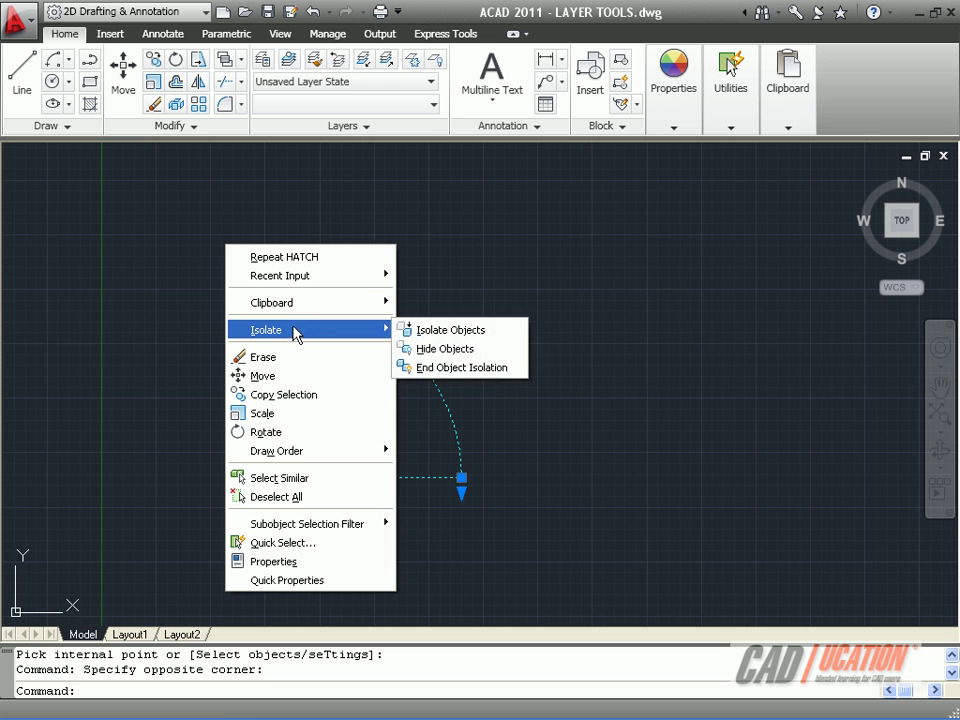
click(460, 368)
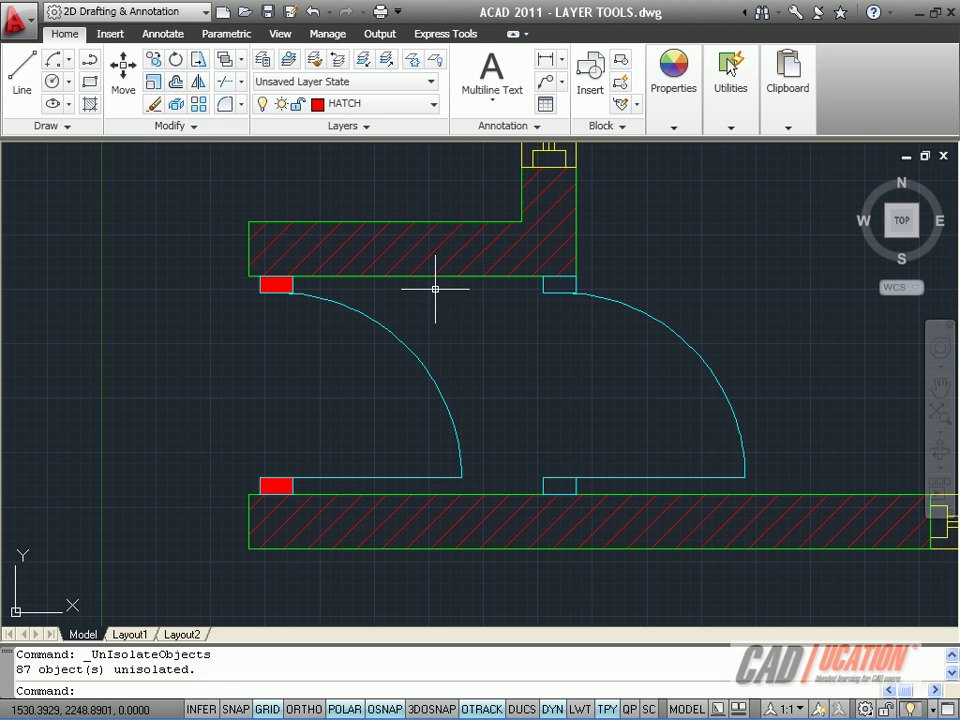
- Zoom to extents with a mouse-wheel double-click to show the whole floor plan
middle_click(495, 339)
middle_click(495, 339)
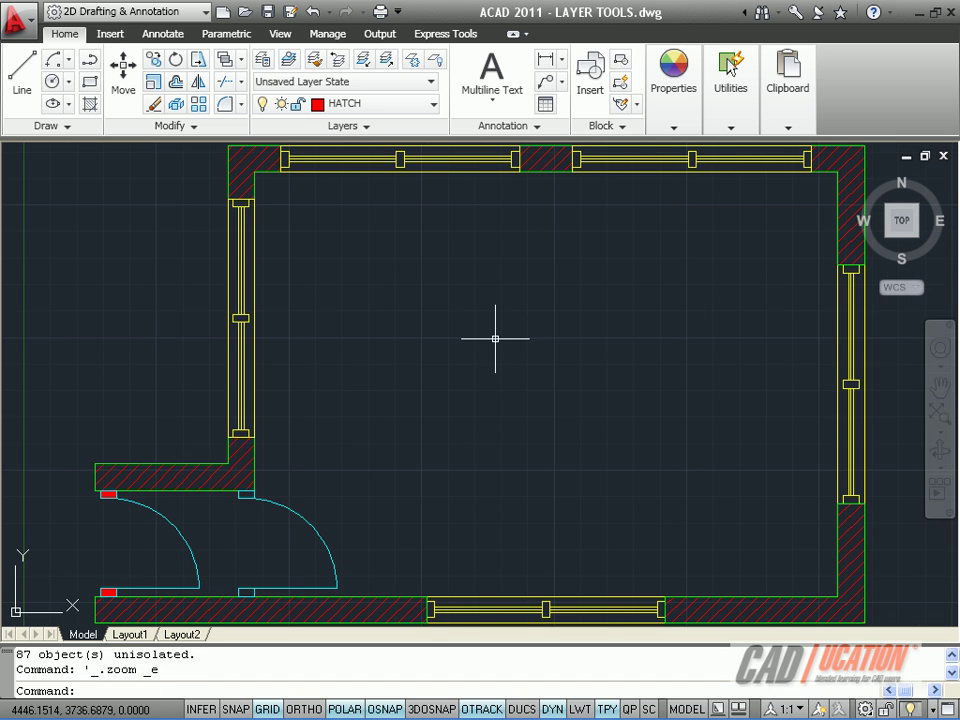